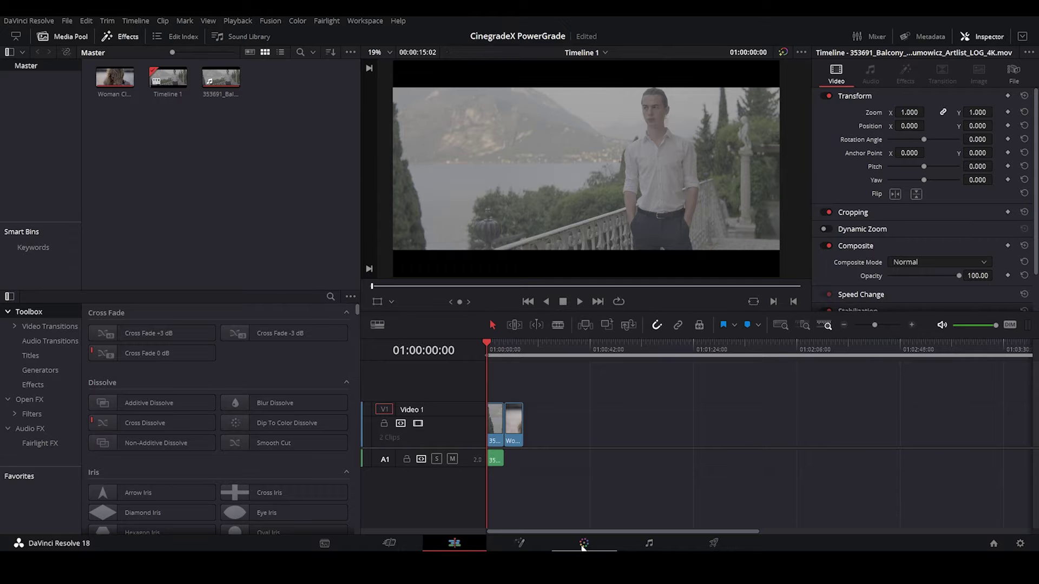
# - Switch to the Color page to start grading the balcony clip
pyautogui.click(583, 544)
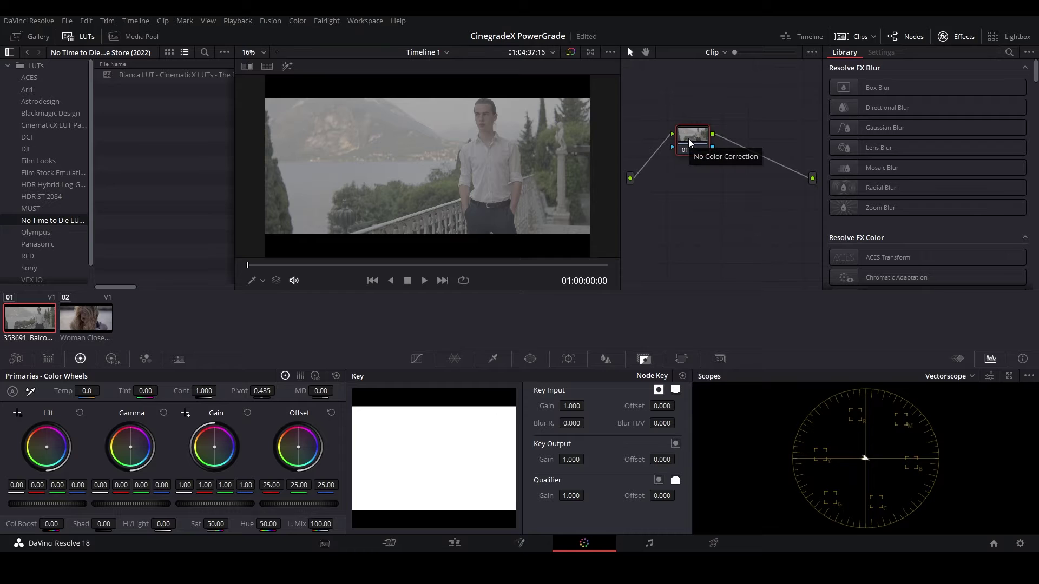
# - Search the effects library for 'color' and drop Color Space Transform onto node 01
pyautogui.click(963, 36)
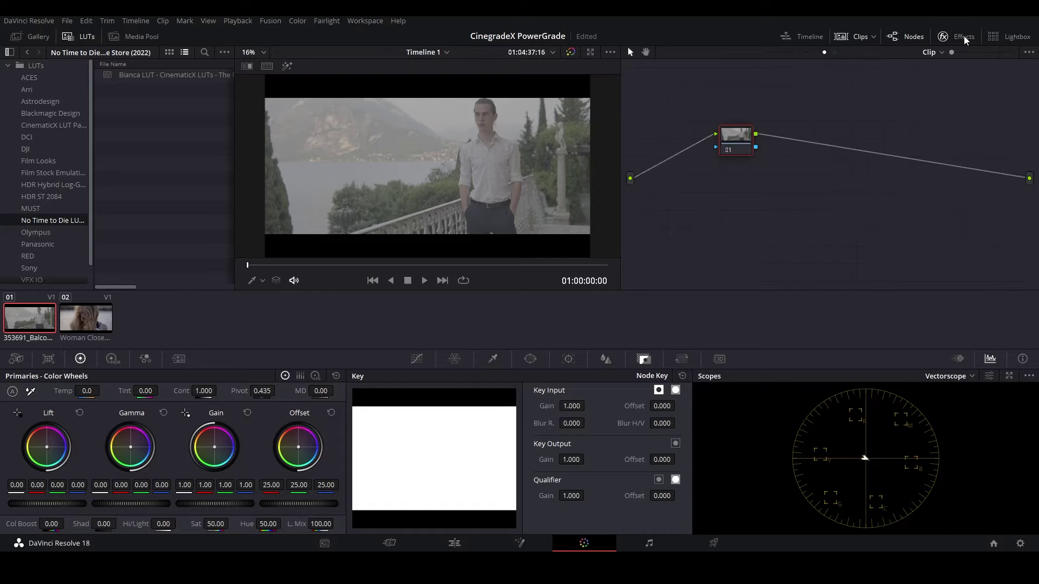
pyautogui.click(962, 36)
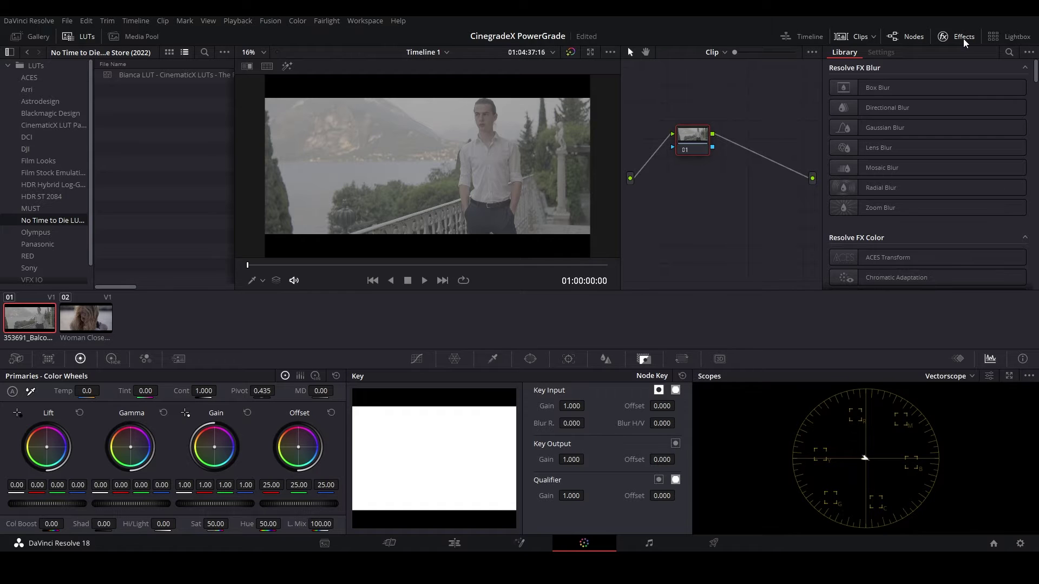
pyautogui.click(1008, 51)
pyautogui.write('color')
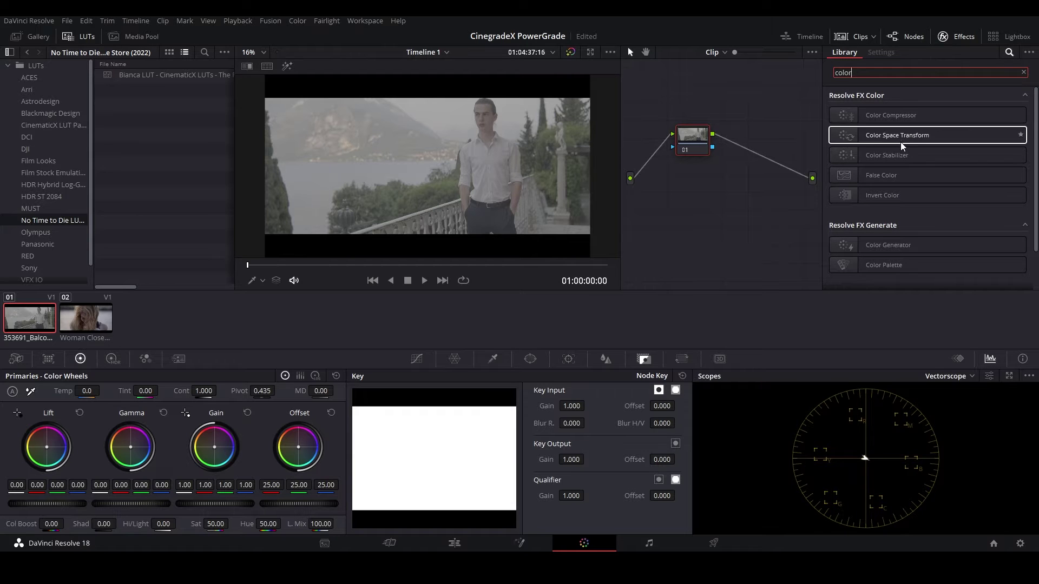
pyautogui.moveTo(900, 139); pyautogui.dragTo(690, 141)
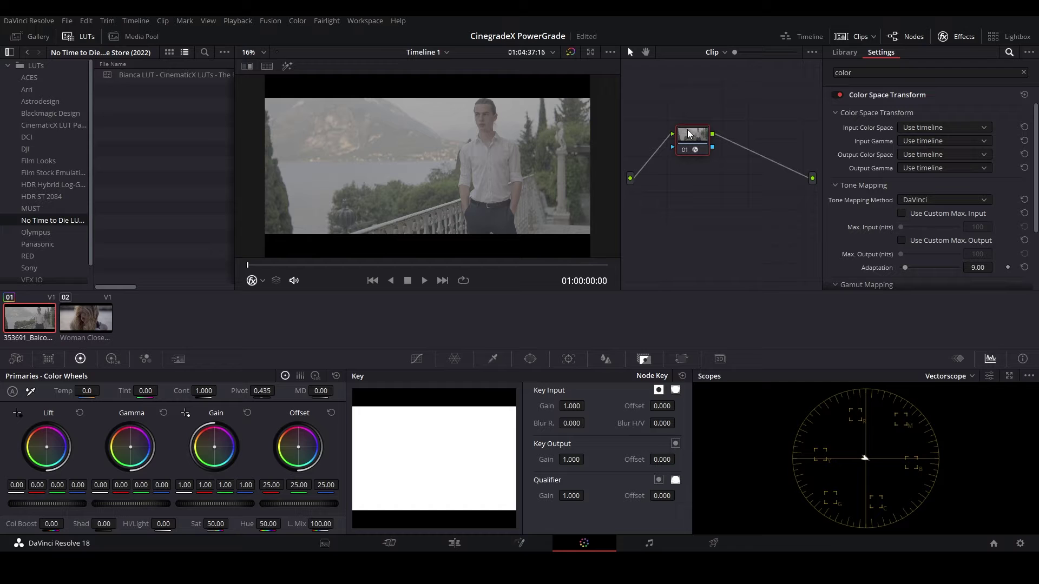
# - Set the CST input to Sony S-Gamut / S-Log3 and output to Rec.709 / Rec.709
pyautogui.click(924, 128)
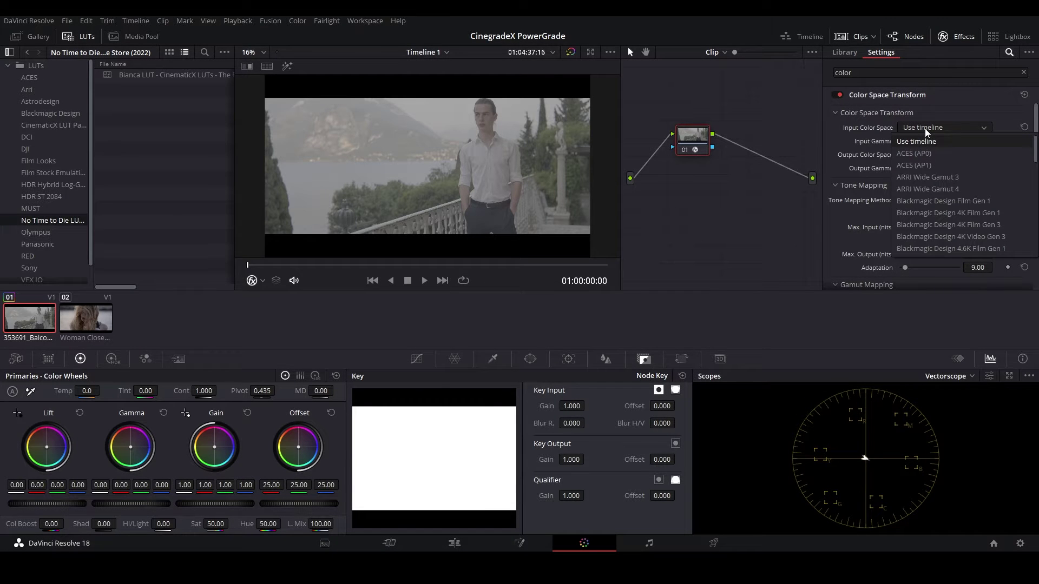
pyautogui.scroll(-8, 924, 128)
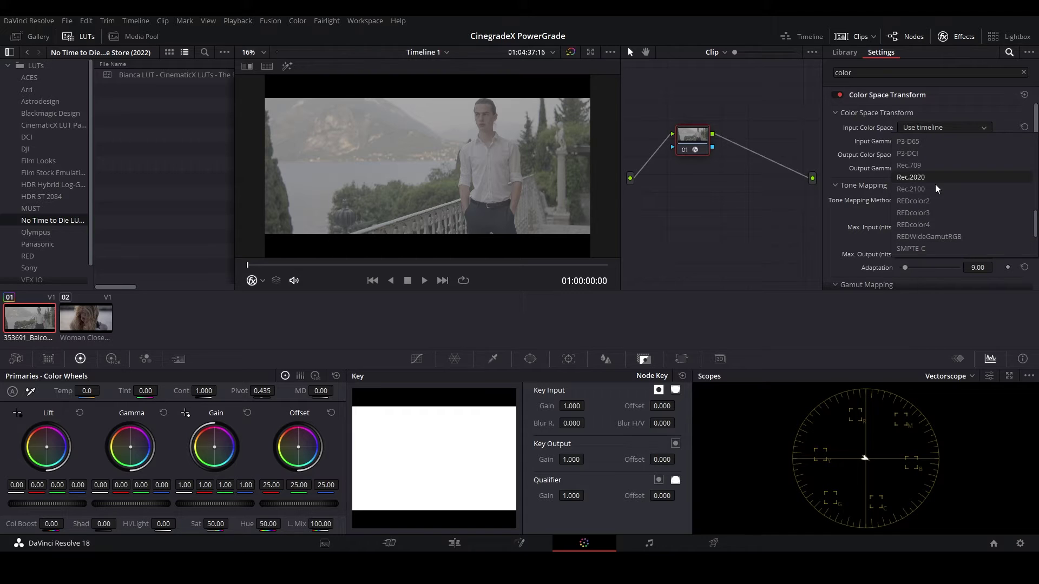
pyautogui.click(927, 225)
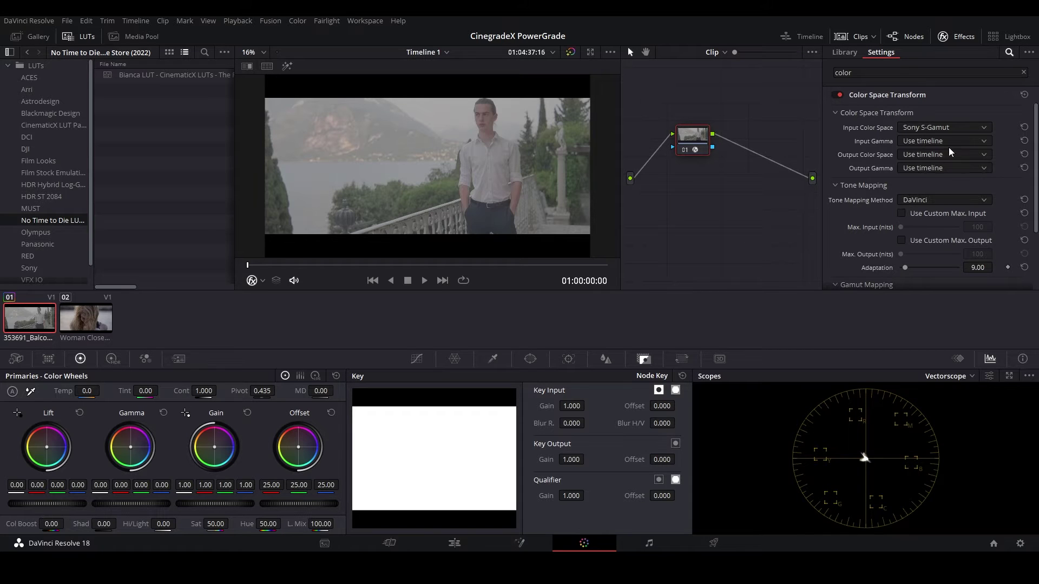
pyautogui.click(937, 140)
pyautogui.scroll(-5, 936, 141)
pyautogui.scroll(-2, 936, 242)
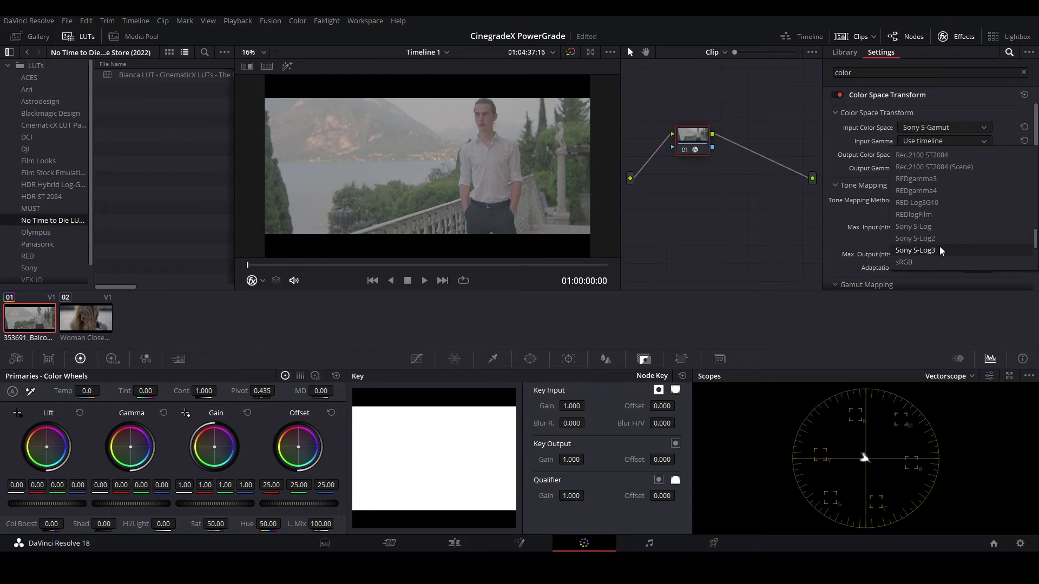
pyautogui.click(940, 248)
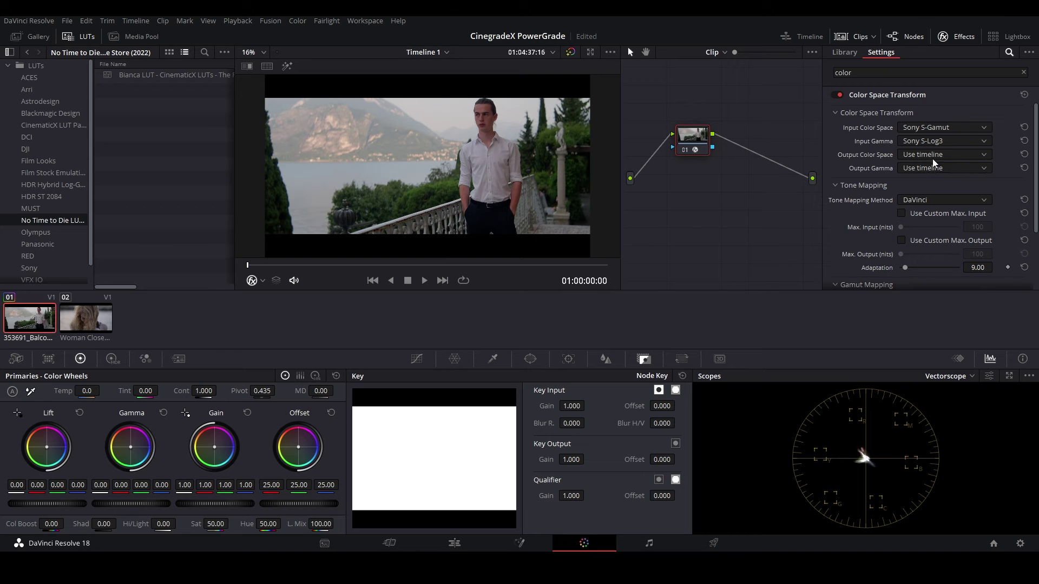
pyautogui.click(933, 157)
pyautogui.scroll(-3, 932, 161)
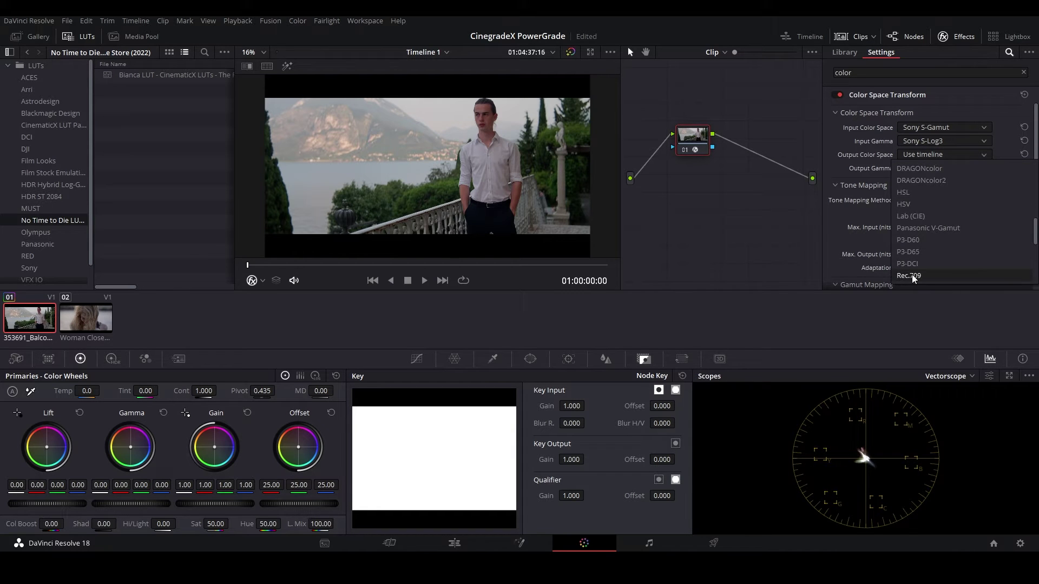
pyautogui.click(912, 276)
pyautogui.click(917, 168)
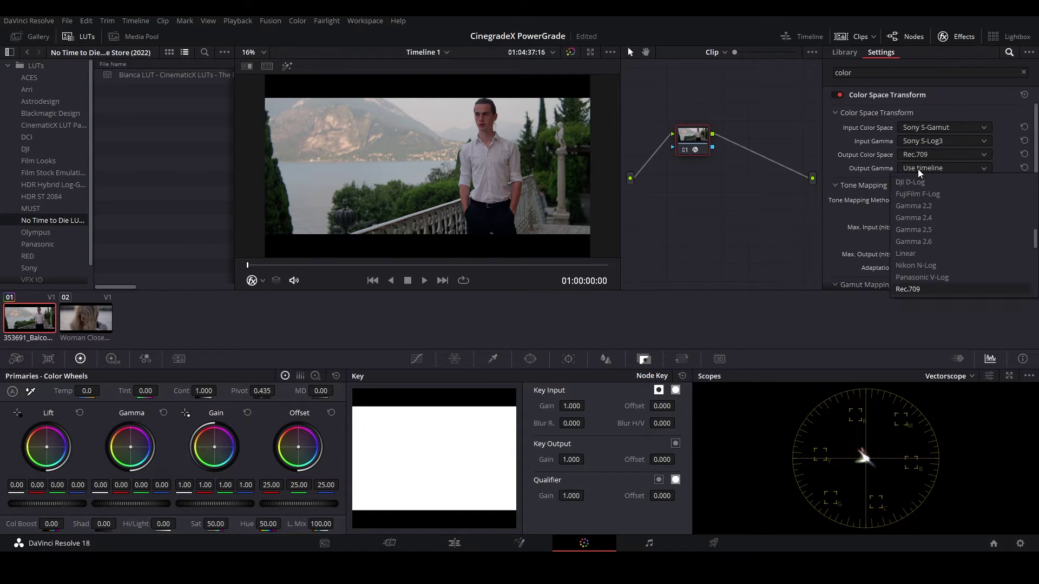
pyautogui.click(913, 290)
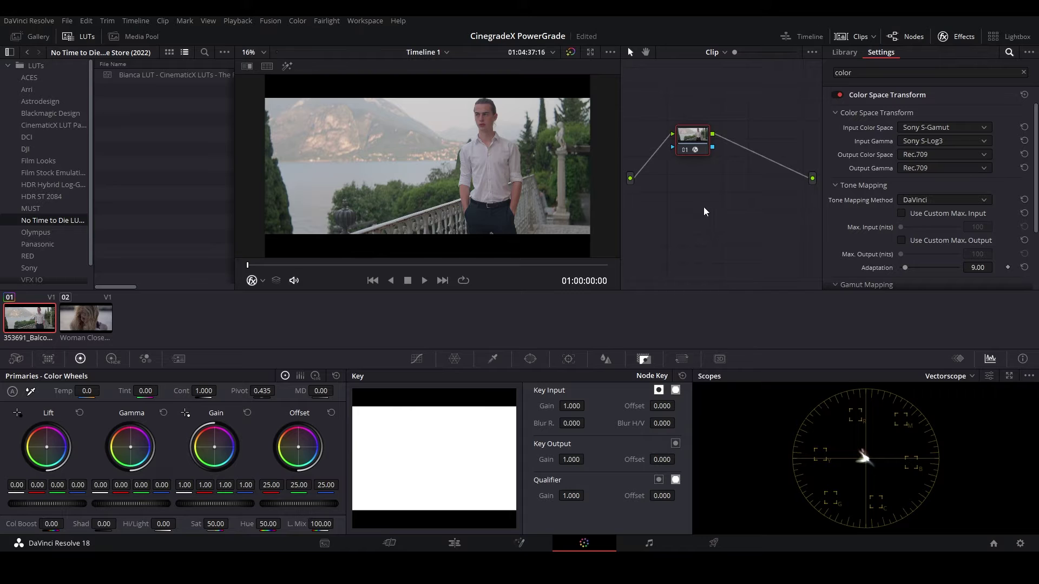
# - Add a serial node 02 after node 01
pyautogui.rightClick(691, 138)
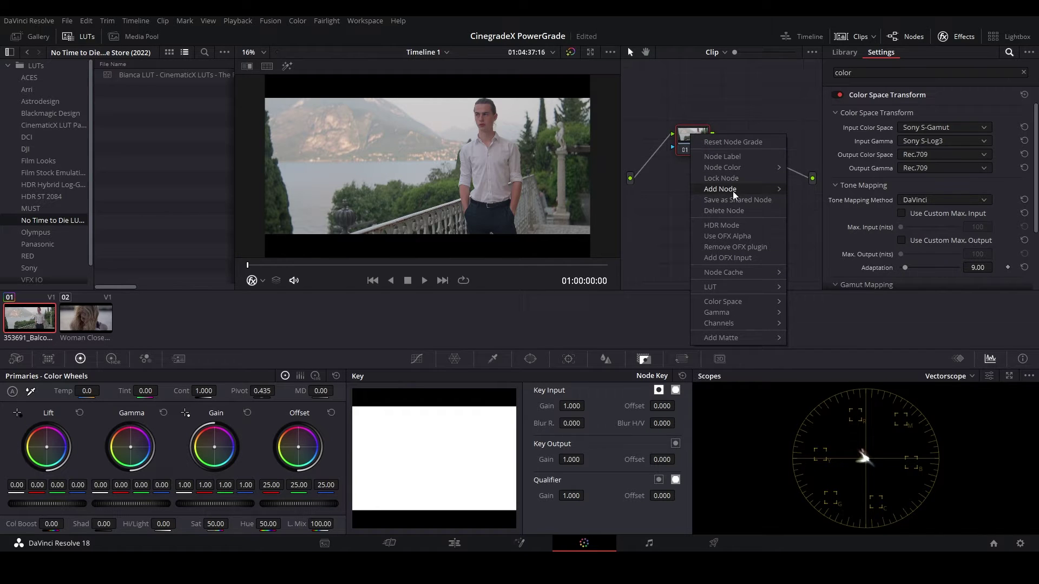
pyautogui.moveTo(735, 190)
pyautogui.click(806, 189)
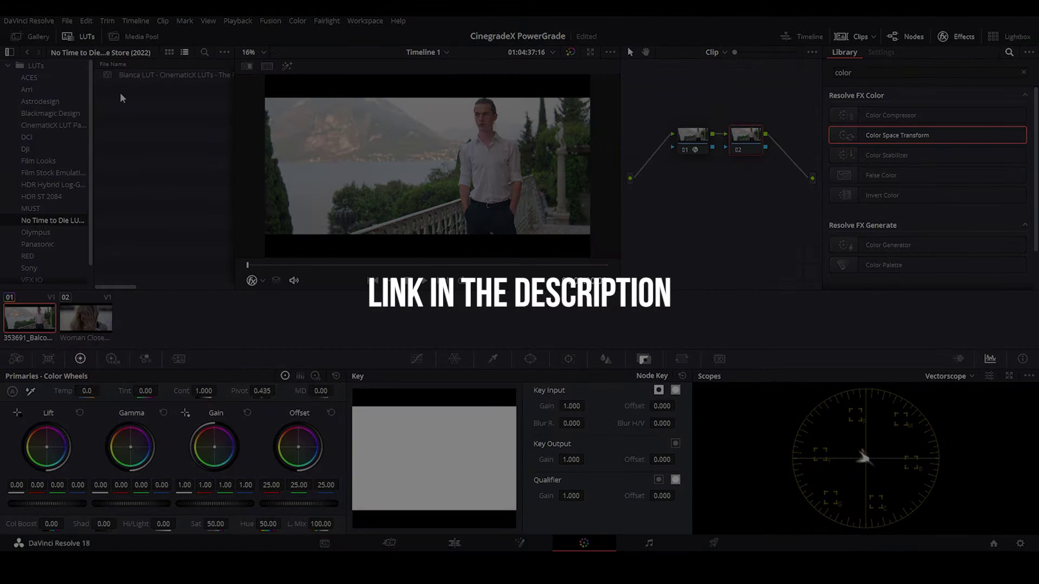
# - Reveal the Bianca LUT file on disk and browse up to the main LUT folder
pyautogui.rightClick(135, 77)
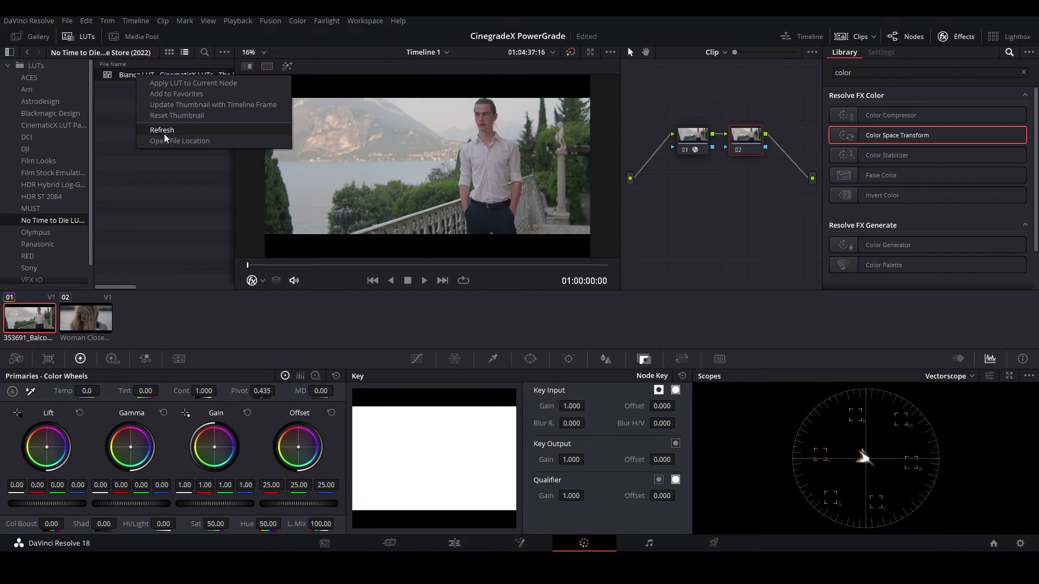
pyautogui.click(166, 141)
pyautogui.click(159, 154)
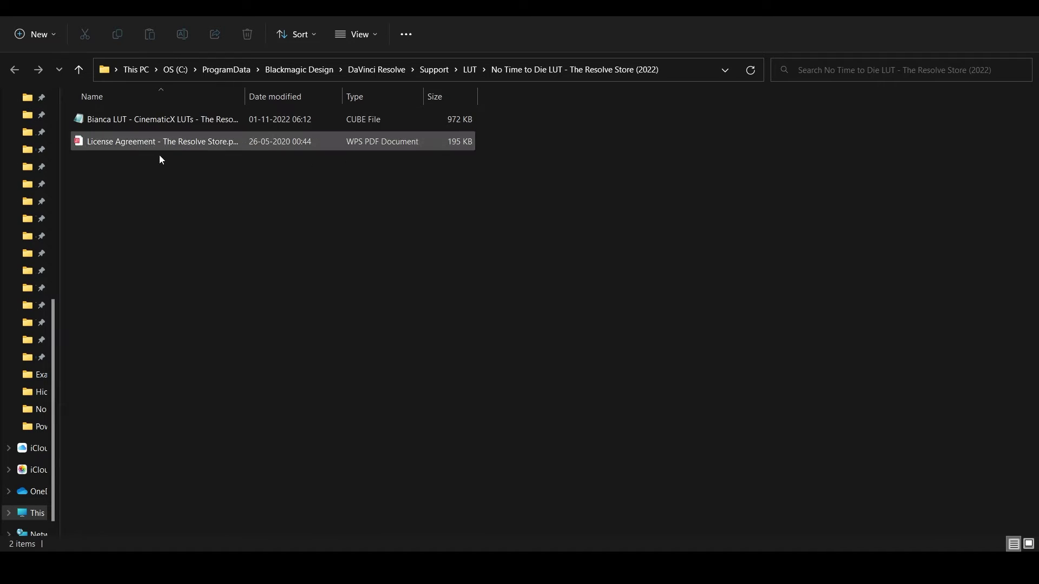
pyautogui.click(469, 70)
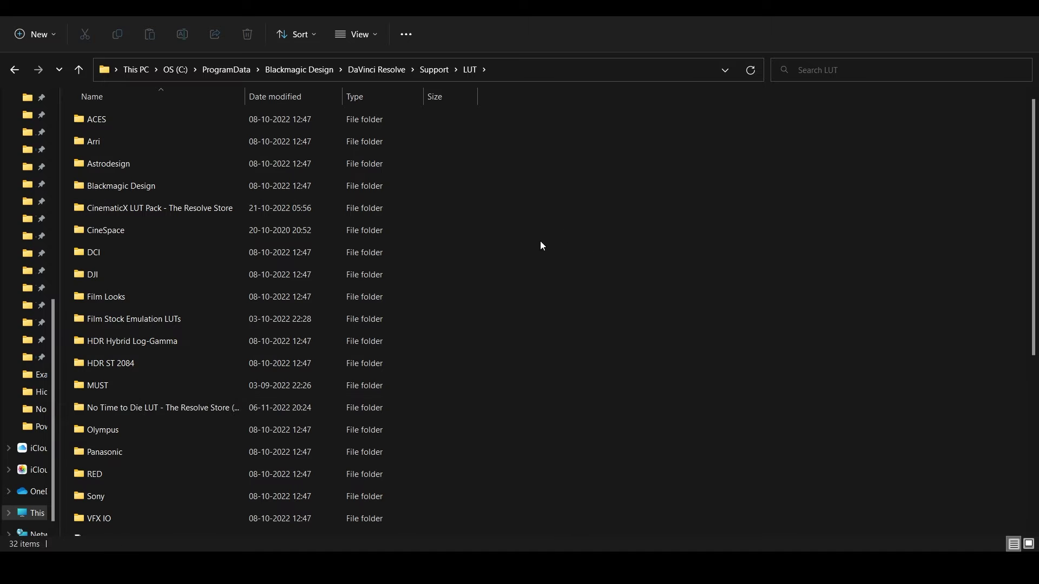
pyautogui.hotkey('alt', 'Tab')
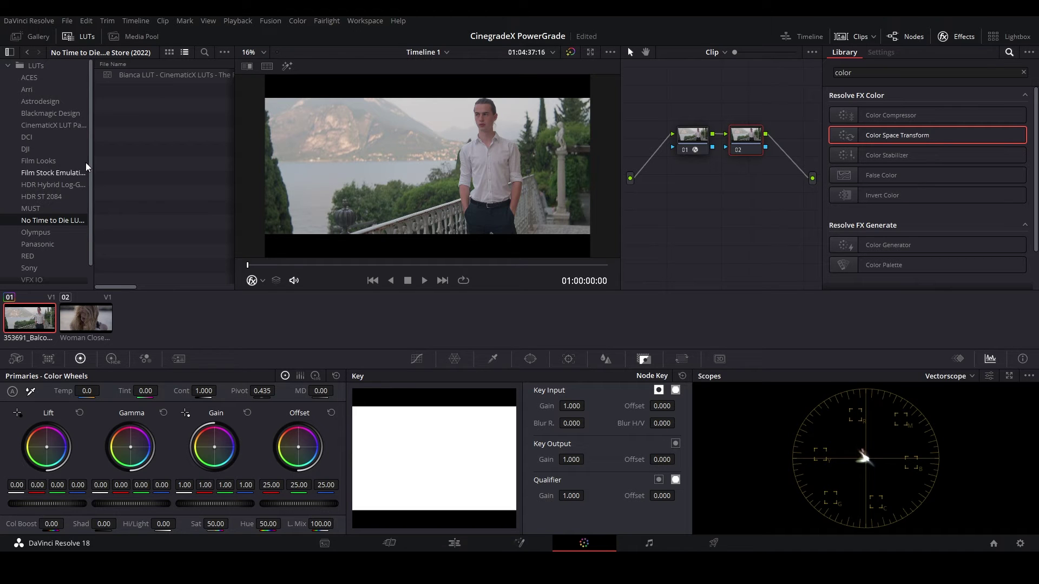
# - Refresh the LUT browser list and bring up the Bianca LUT's actions
pyautogui.rightClick(117, 107)
pyautogui.click(131, 134)
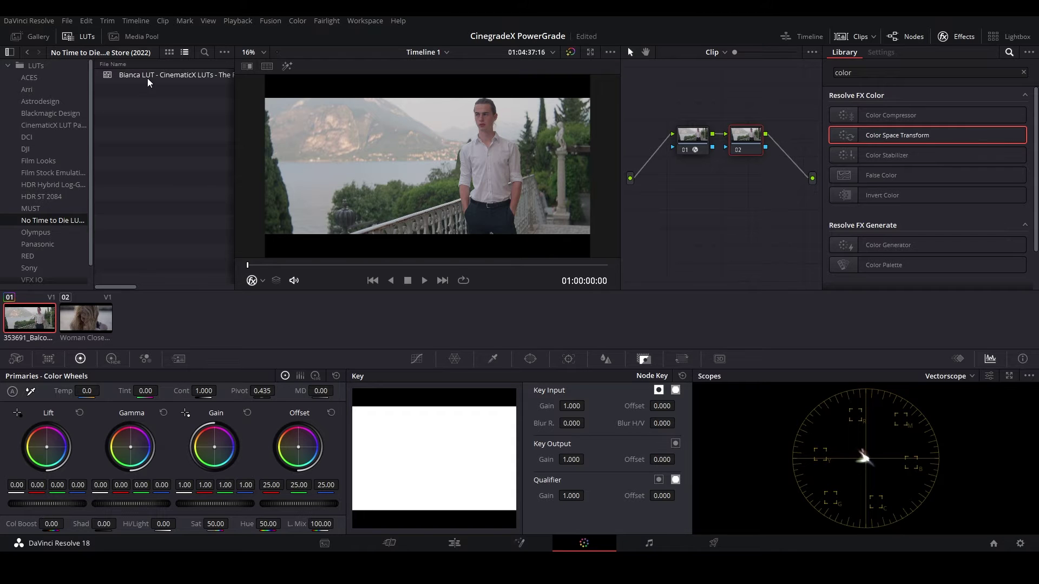
pyautogui.rightClick(164, 75)
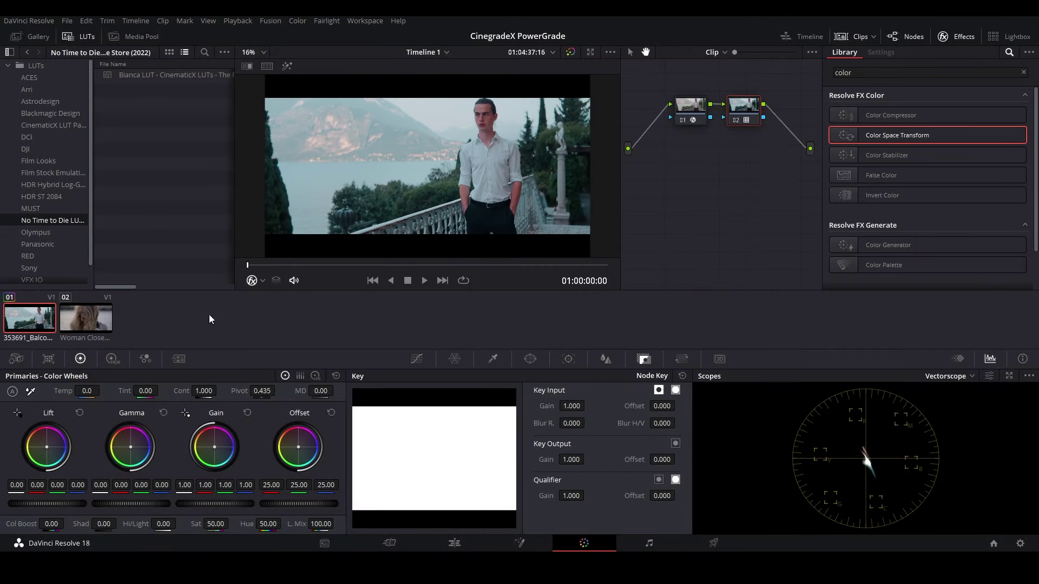
# - Select clip 02, the woman close-up, in the clip thumbnails strip
pyautogui.click(99, 325)
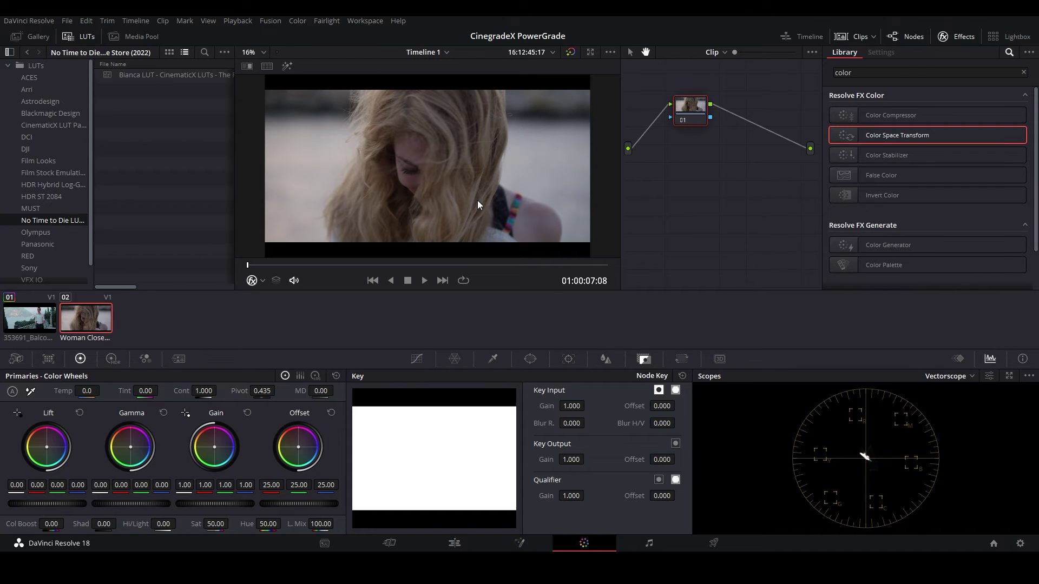
# - Apply the CinegradeX still's grade from the Gallery and inspect its node tree
pyautogui.click(15, 36)
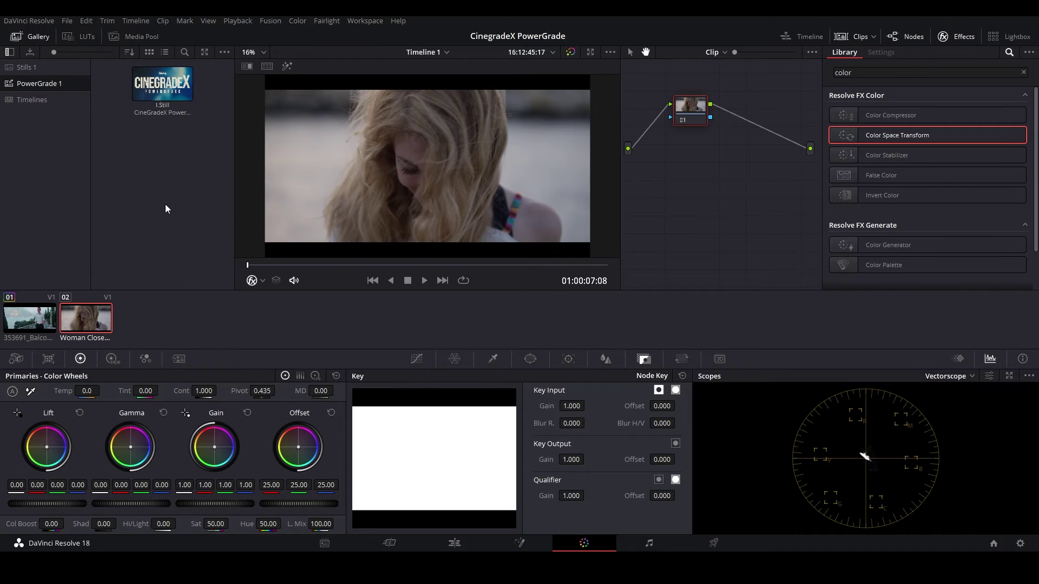
pyautogui.rightClick(160, 92)
pyautogui.click(209, 123)
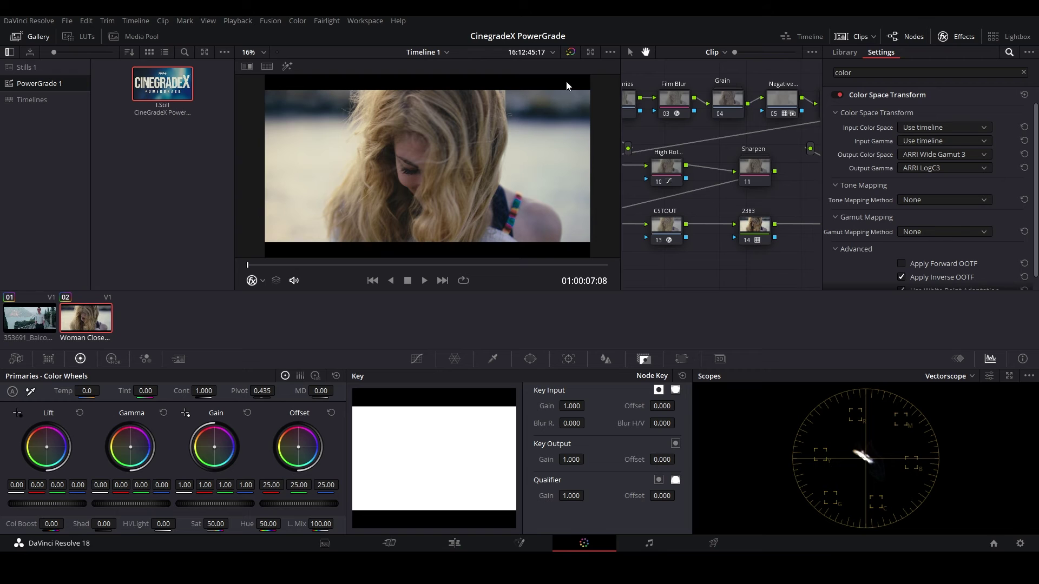
pyautogui.moveTo(659, 74); pyautogui.dragTo(737, 72)
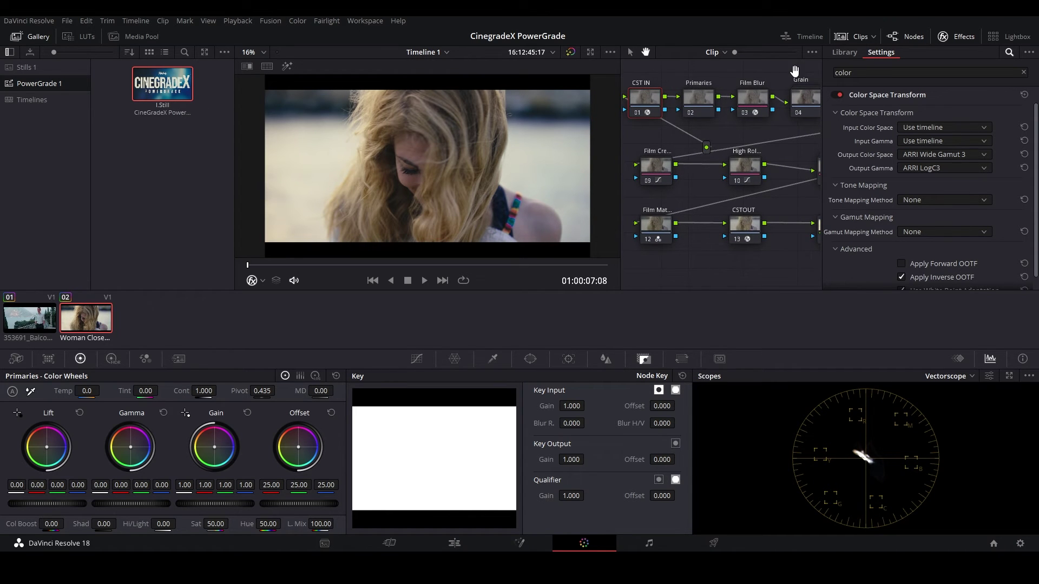
pyautogui.moveTo(794, 71); pyautogui.dragTo(730, 75)
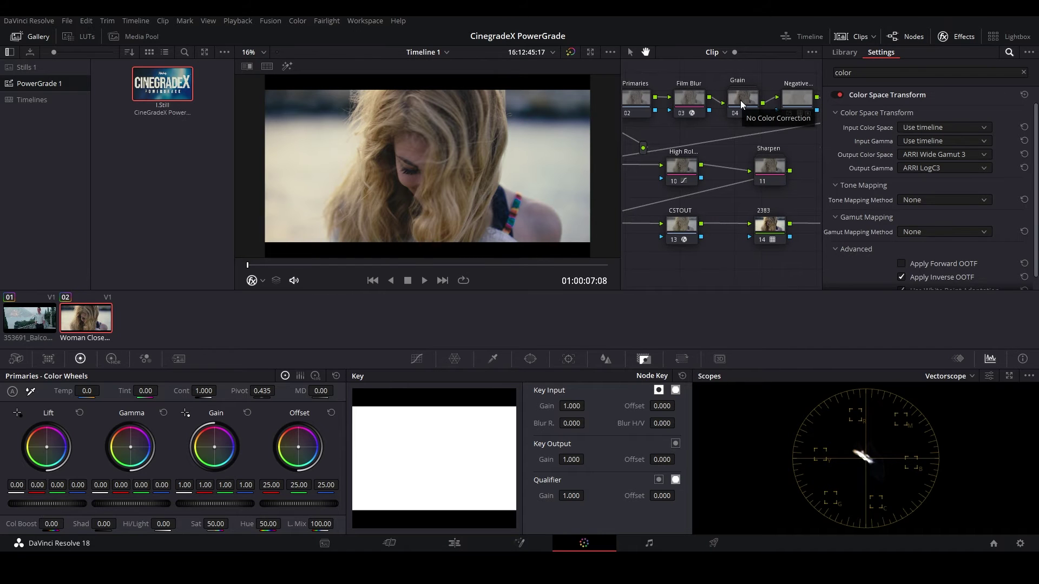
pyautogui.click(741, 103)
# - Add 16mm_Coarse_Grain_Overlay from Import (Grain, Letterboxes) to the Media Pool as a matte
pyautogui.click(336, 543)
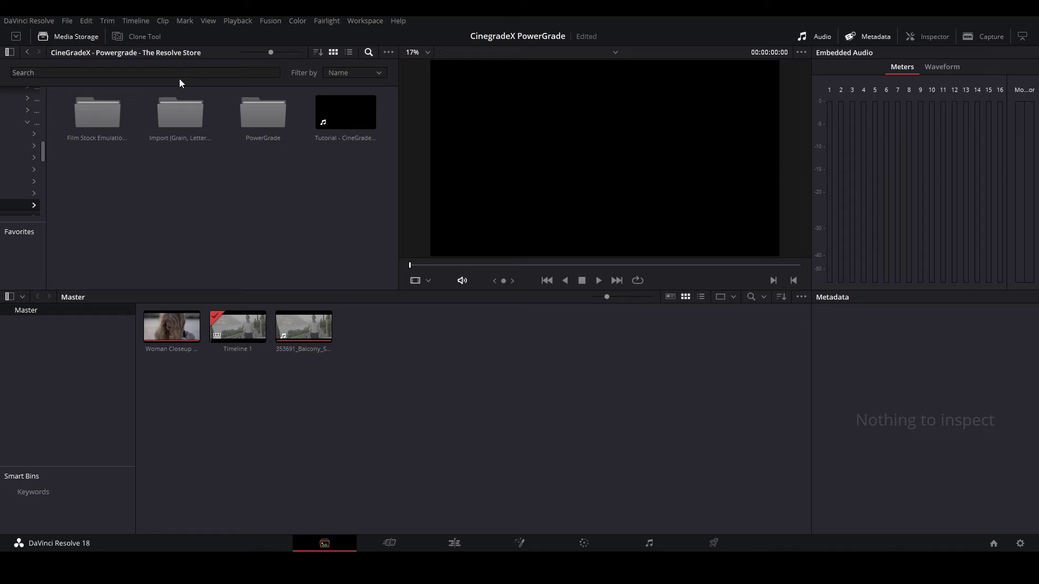
pyautogui.doubleClick(175, 121)
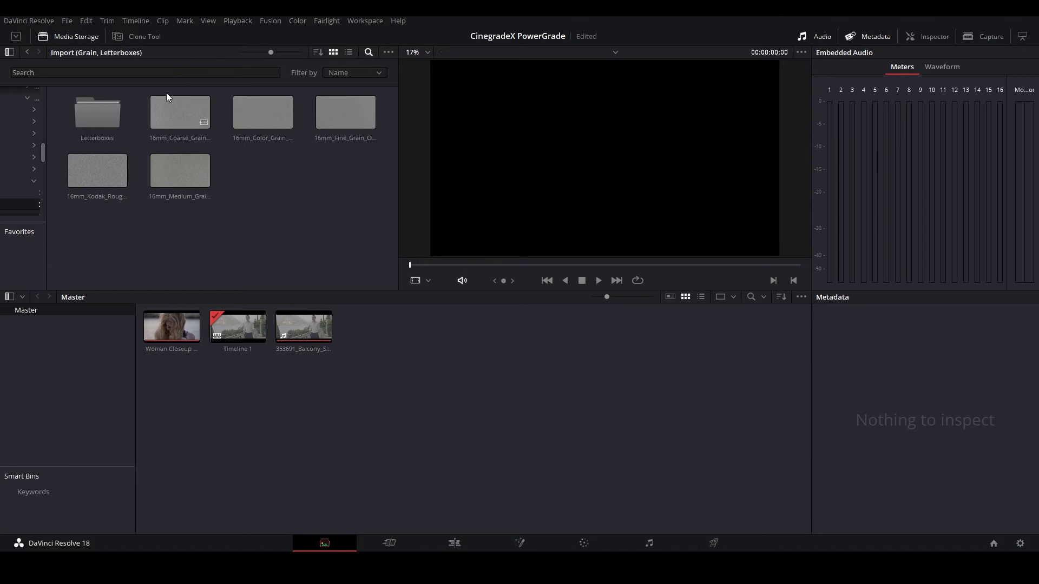
pyautogui.rightClick(177, 113)
pyautogui.click(400, 323)
pyautogui.rightClick(177, 115)
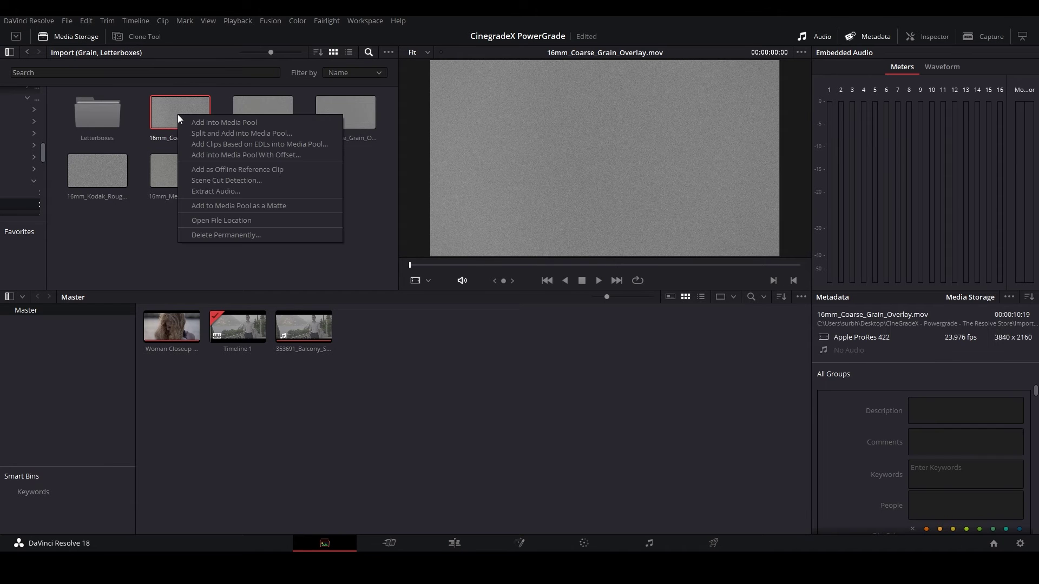
pyautogui.click(235, 204)
pyautogui.click(429, 369)
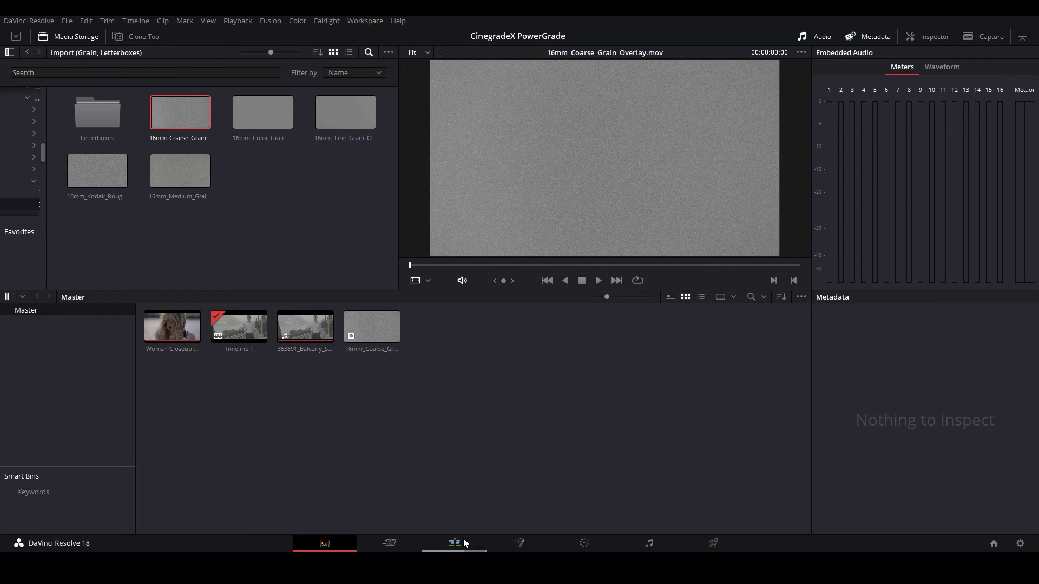
pyautogui.click(584, 543)
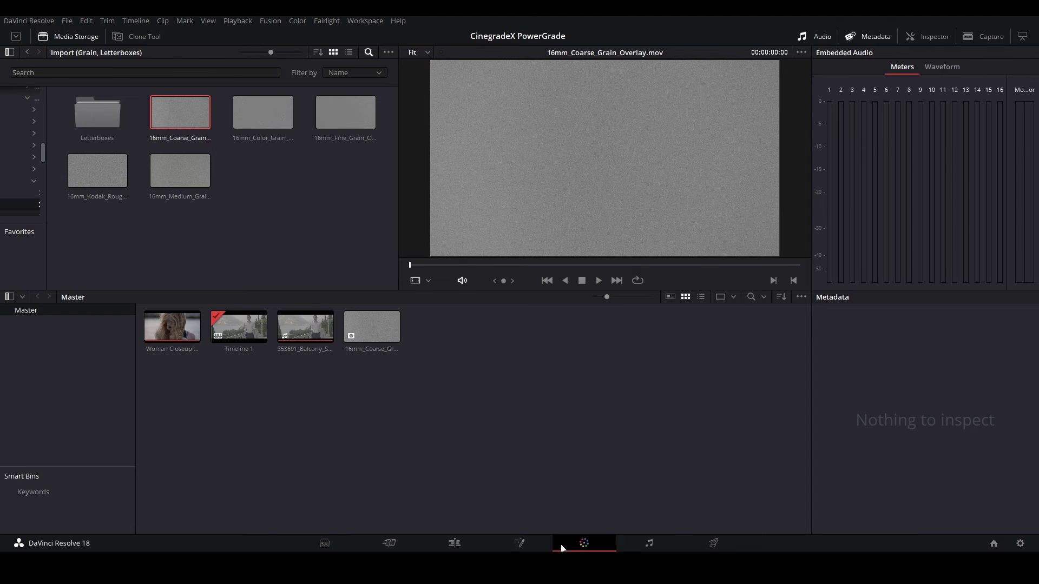
# - Inside the Grain compound node, set the Ext. Matte node's matte to the grain clip
pyautogui.rightClick(735, 98)
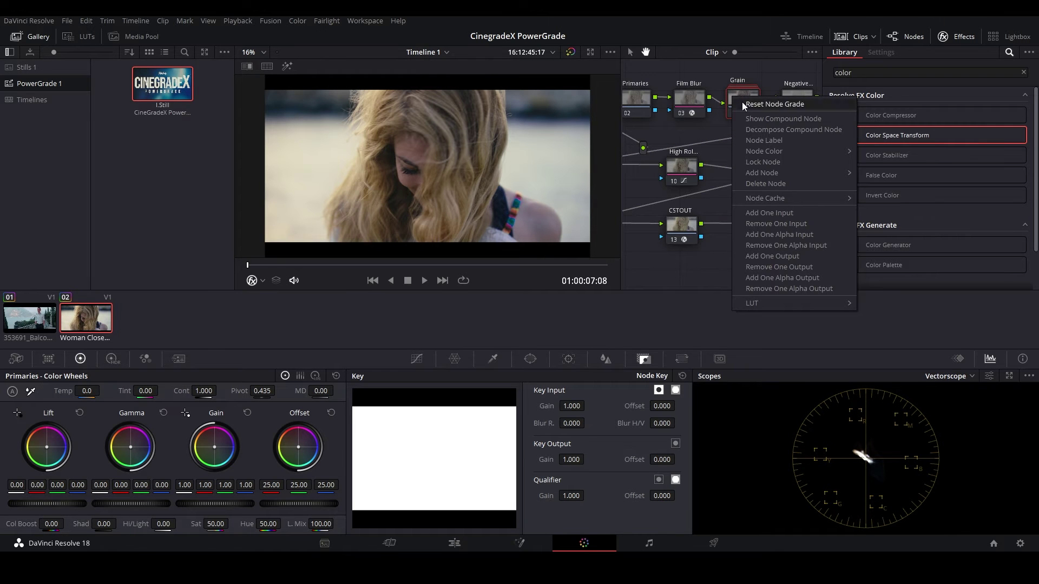
pyautogui.click(757, 123)
pyautogui.moveTo(767, 168); pyautogui.dragTo(719, 178)
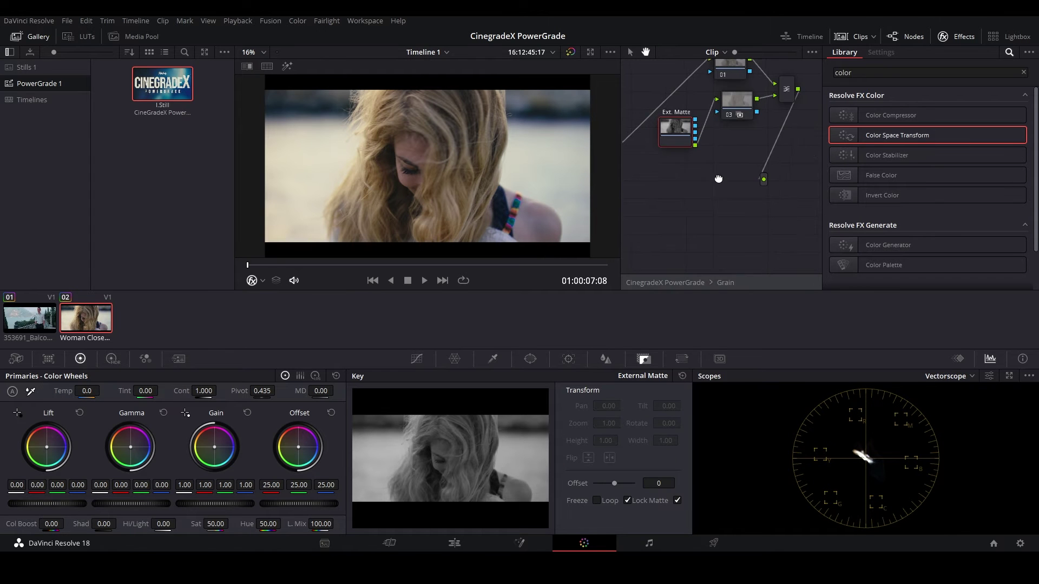
pyautogui.rightClick(676, 131)
pyautogui.moveTo(725, 220)
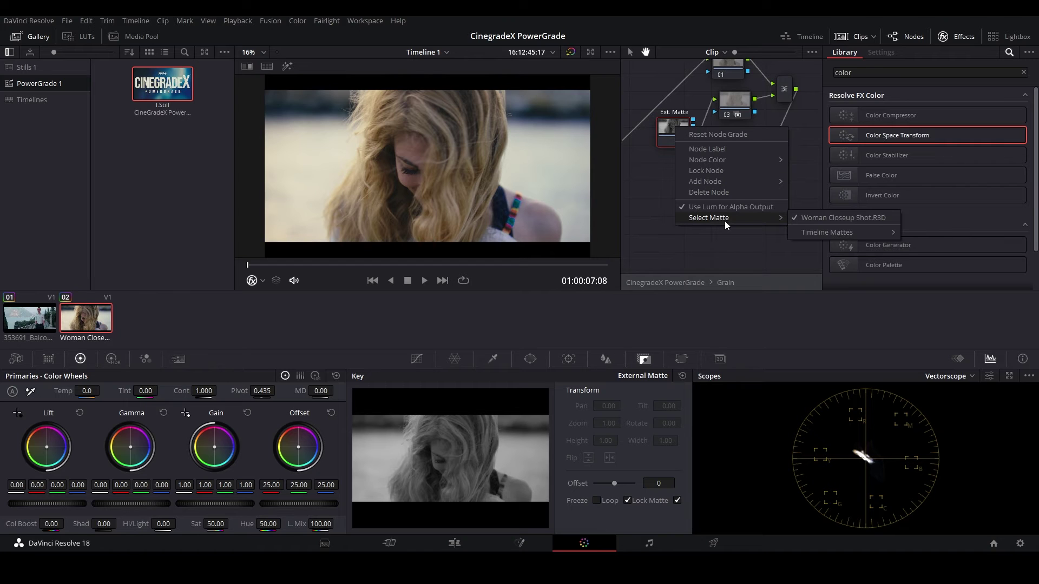
pyautogui.click(753, 237)
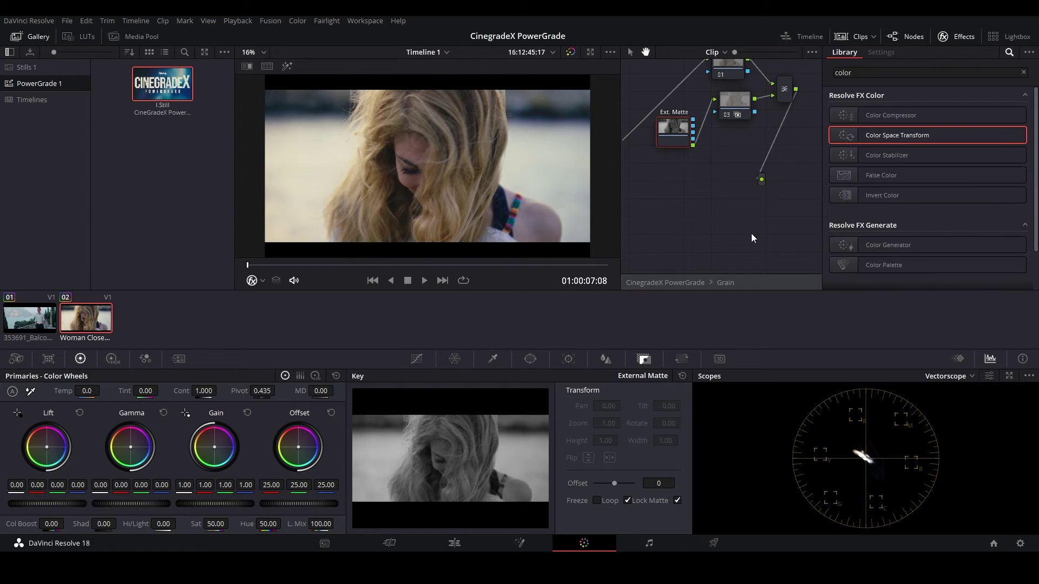
# - Return to the main node tree, select CST IN, and check the clip's camera raw settings
pyautogui.rightClick(709, 187)
pyautogui.click(736, 194)
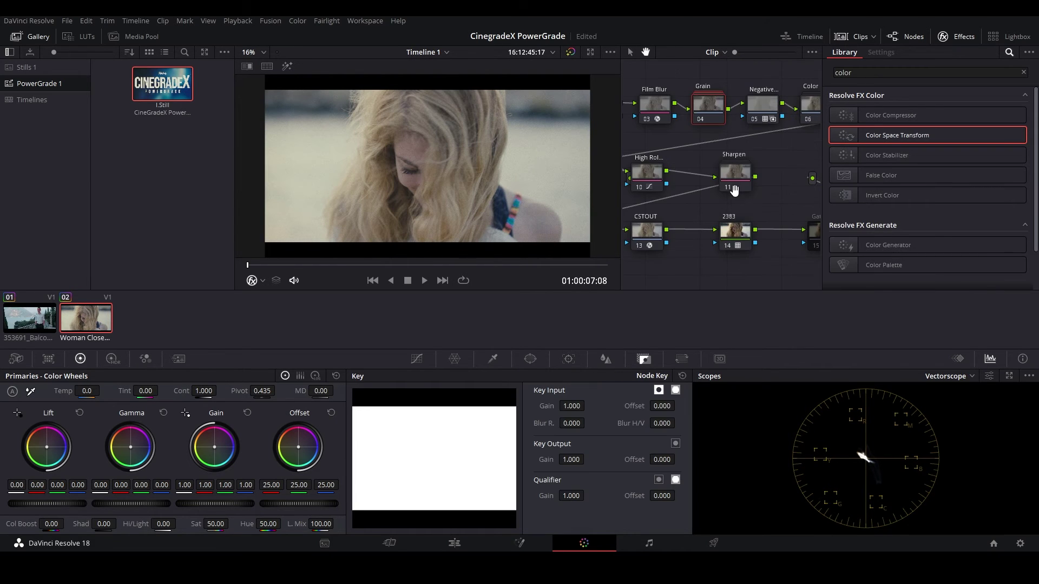
pyautogui.moveTo(698, 161); pyautogui.dragTo(740, 153)
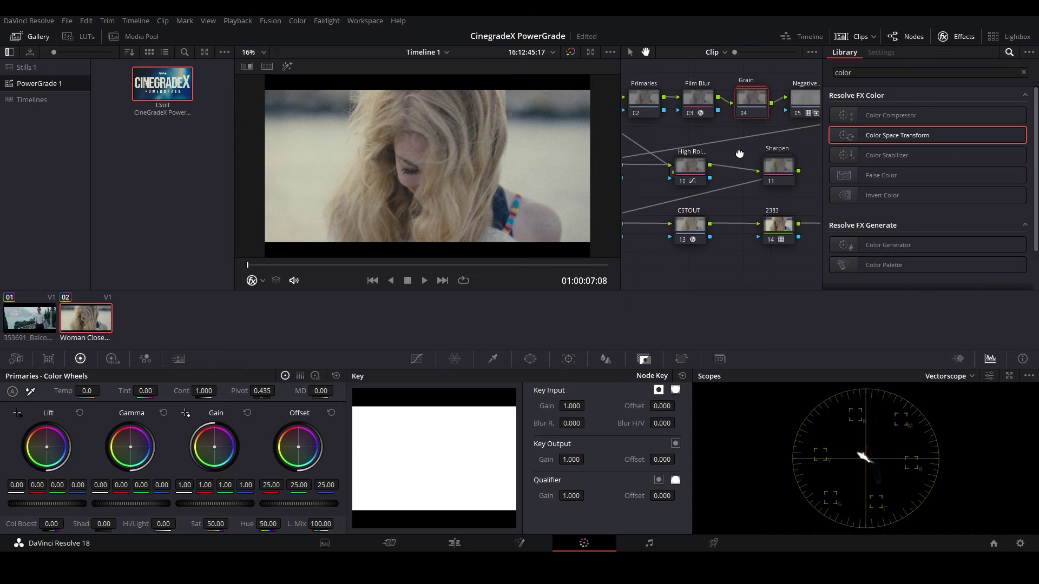
pyautogui.click(955, 41)
pyautogui.click(667, 103)
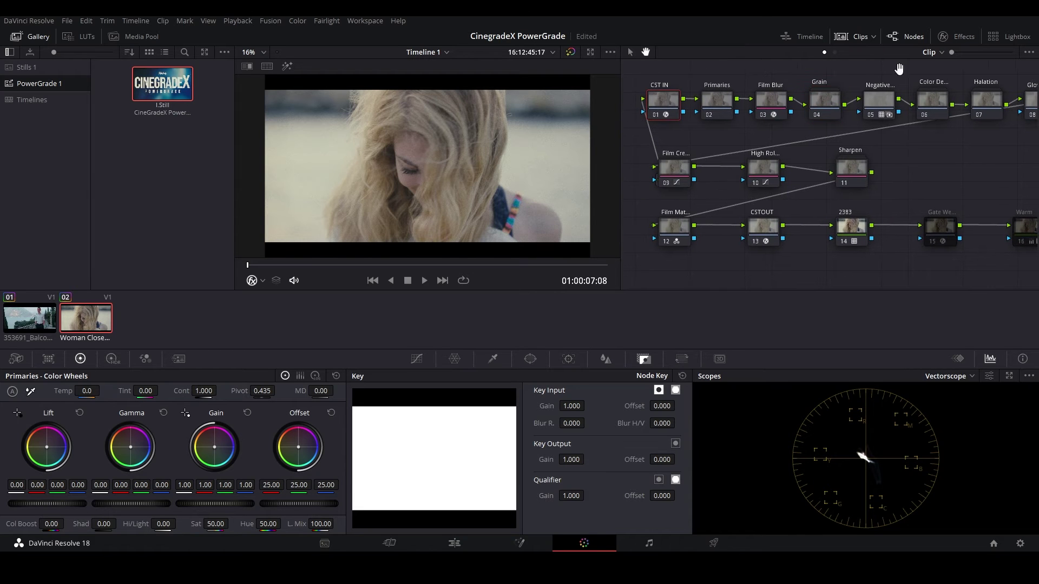
pyautogui.click(958, 36)
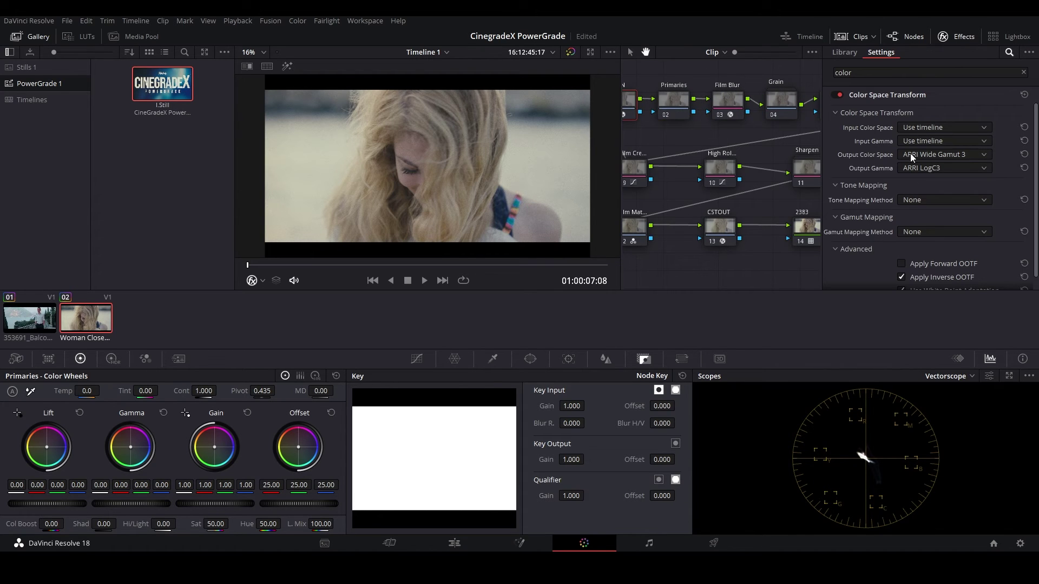
pyautogui.click(27, 359)
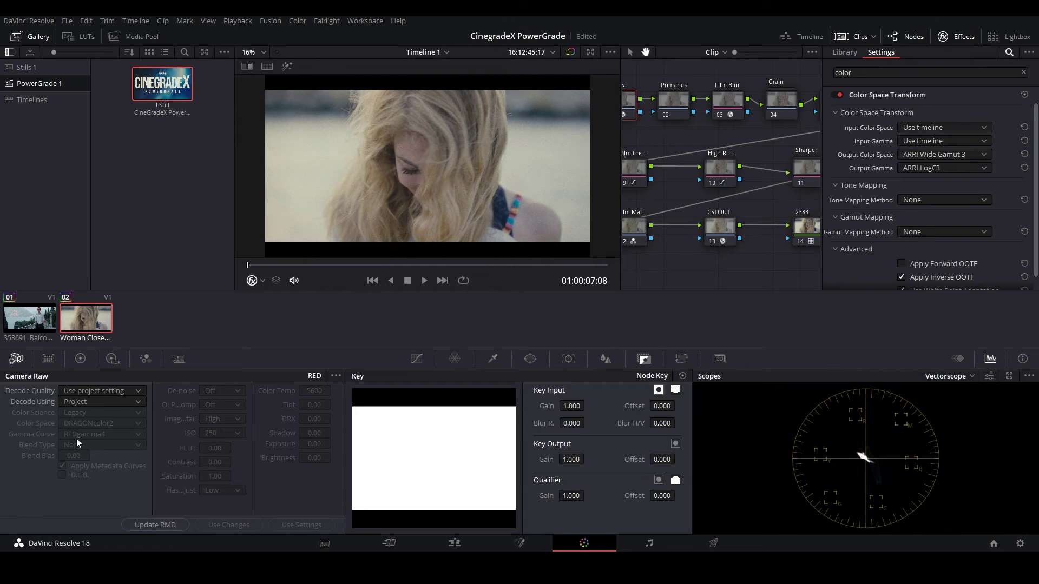
# - Set CST IN's input colour space to DRAGONcolor2 and input gamma to REDgamma4
pyautogui.click(936, 128)
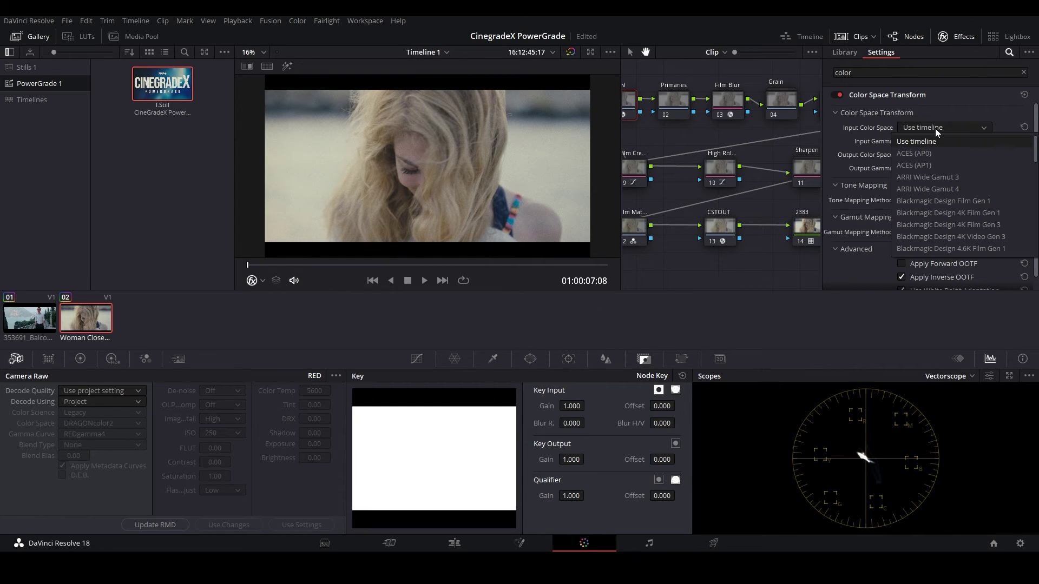
pyautogui.press('r')
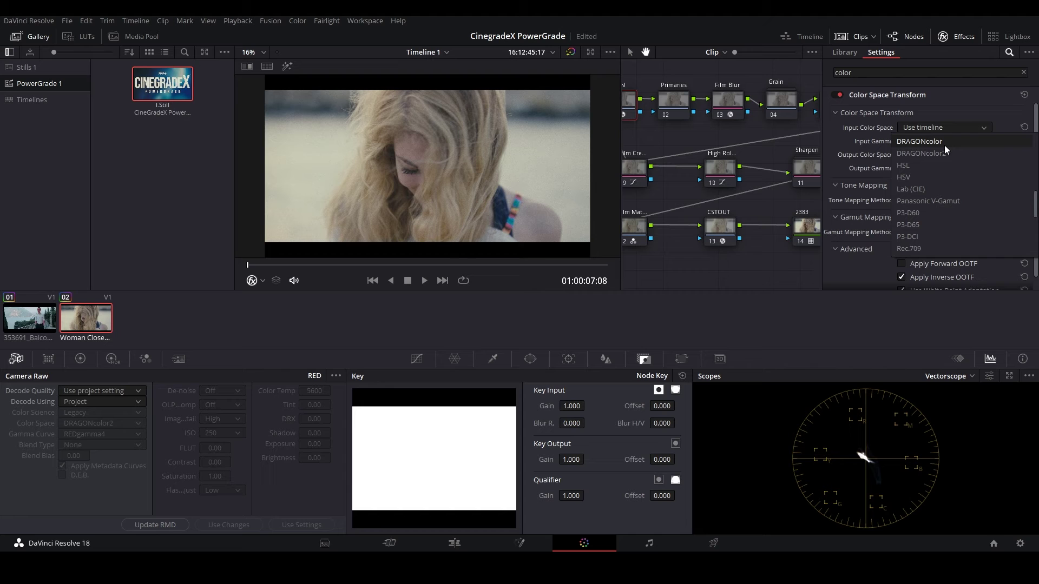
pyautogui.click(941, 153)
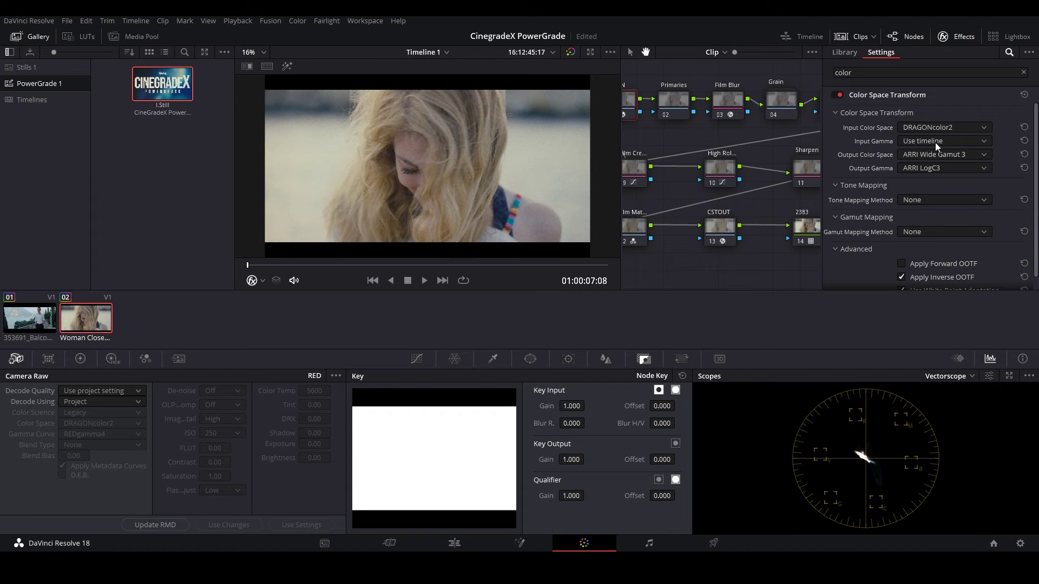
pyautogui.click(935, 142)
pyautogui.scroll(-10, 937, 238)
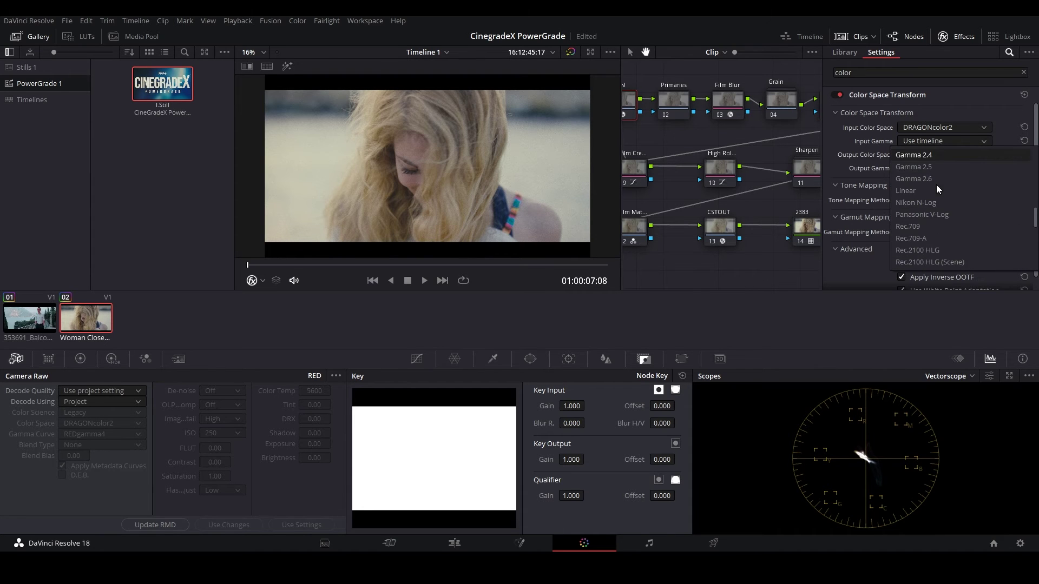
pyautogui.click(936, 241)
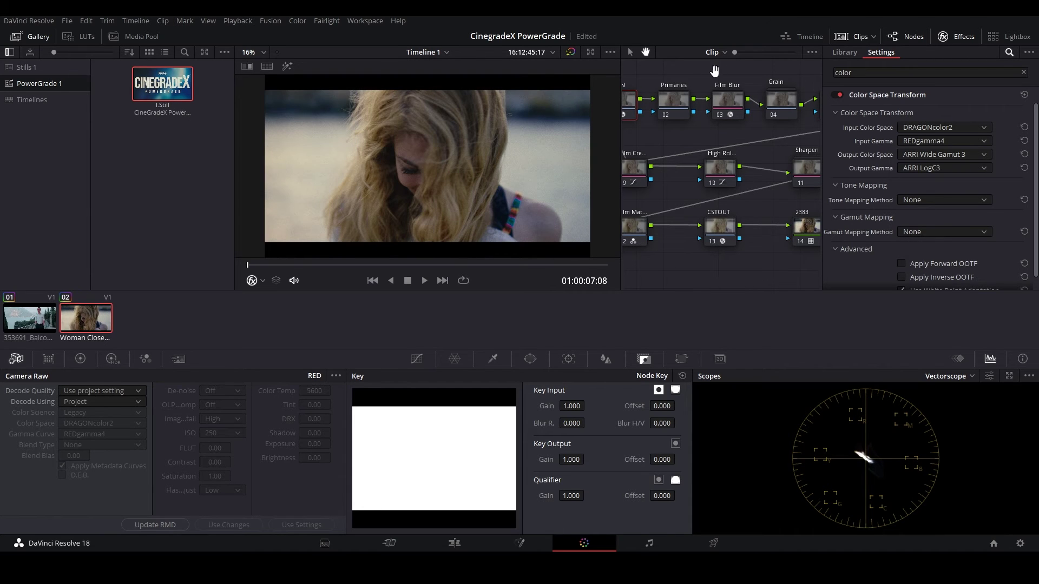
pyautogui.click(941, 36)
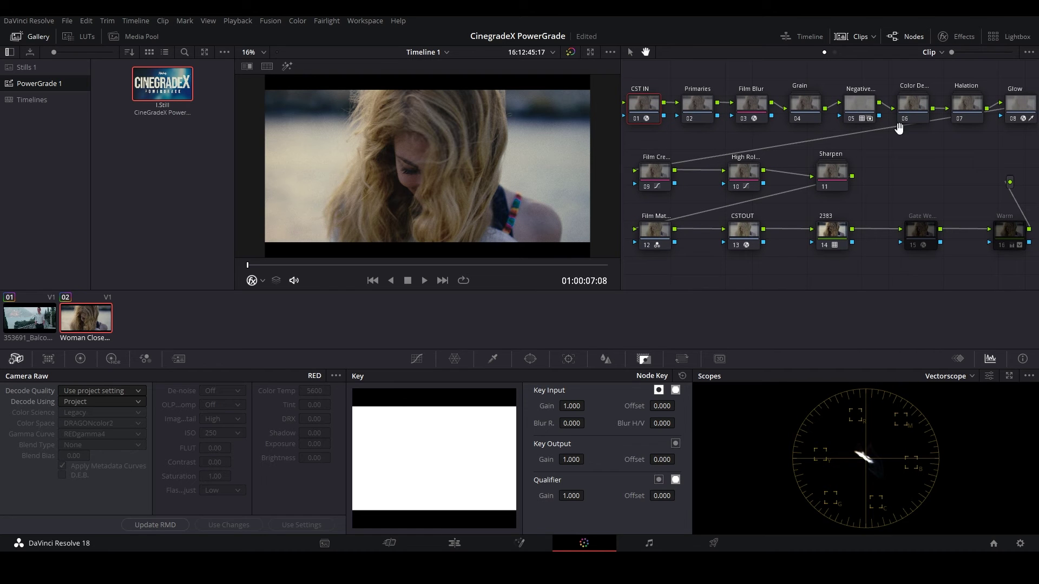
# - Select node 05 and bring up the Bianca LUT from the No Time to Die collection to apply it
pyautogui.click(860, 113)
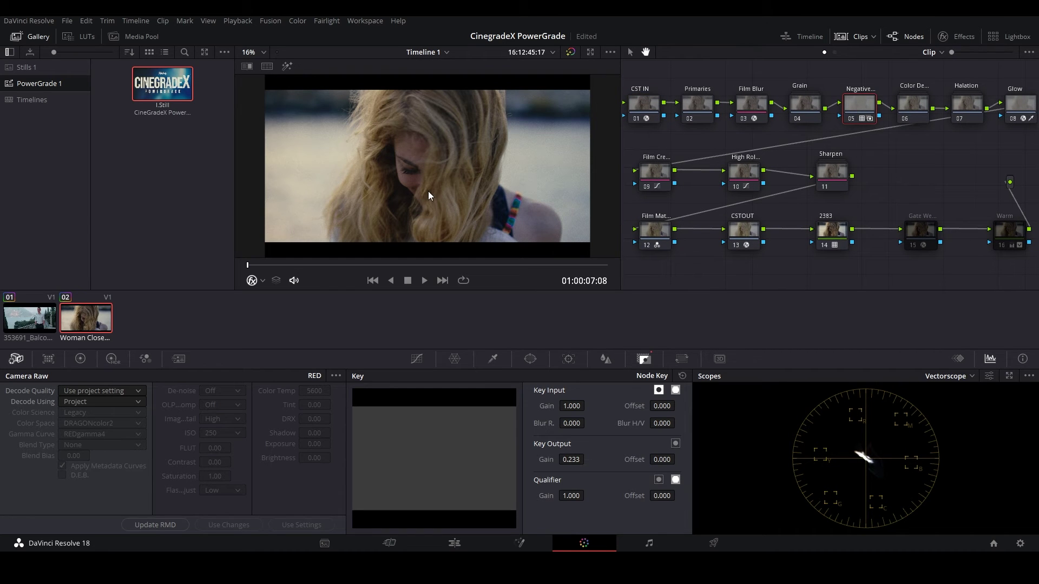
pyautogui.rightClick(860, 107)
pyautogui.click(885, 236)
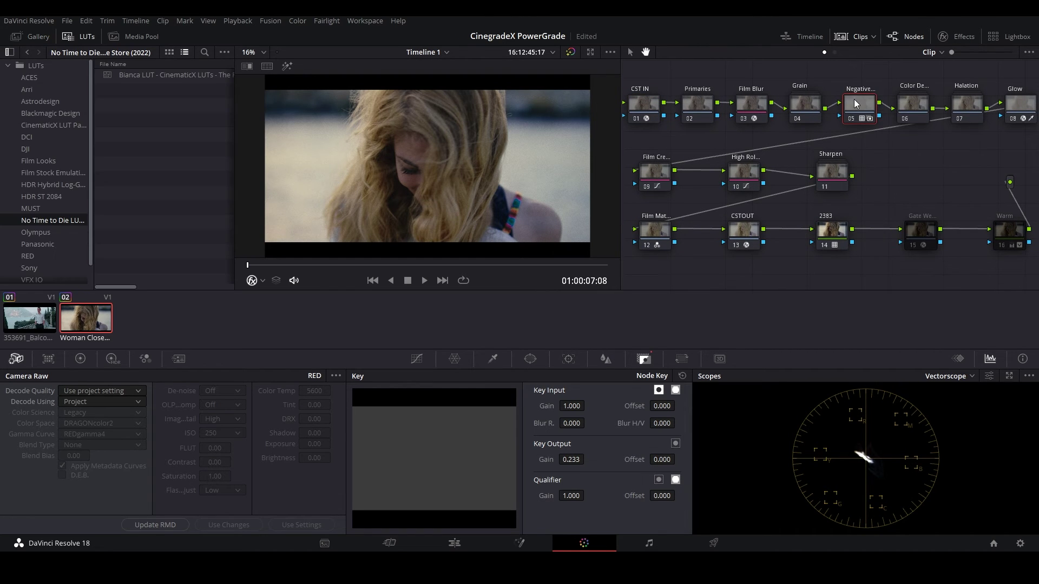
pyautogui.rightClick(154, 75)
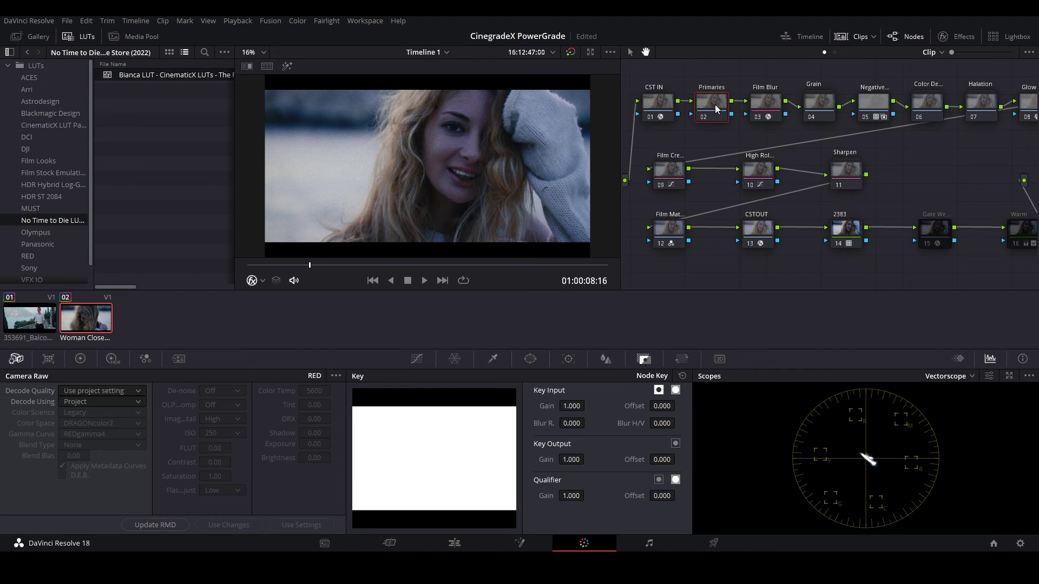
# - Warm the Primaries offset toward red, to about 27.88 / 23.98 / 22.62
pyautogui.click(80, 359)
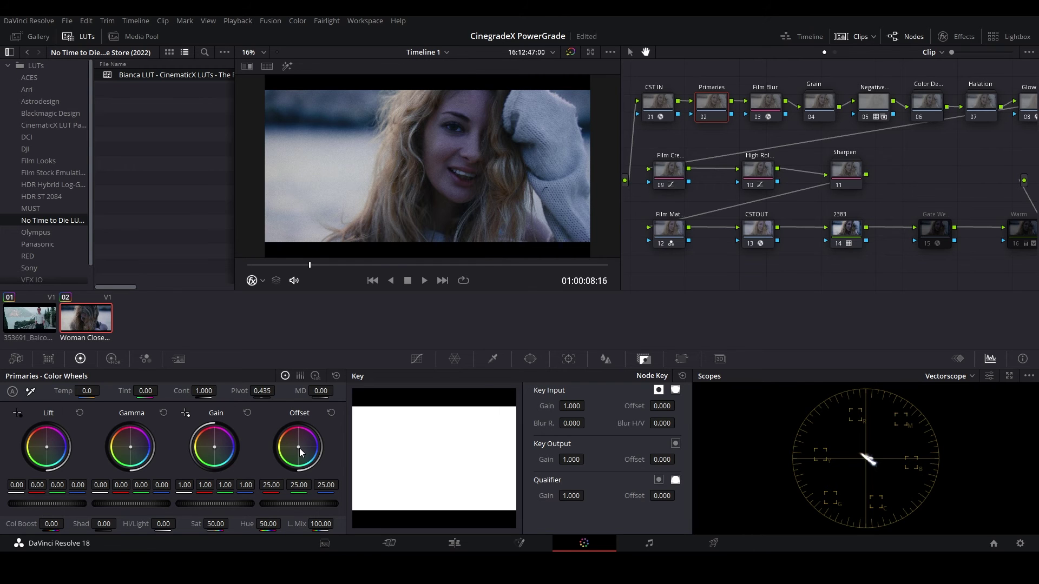
pyautogui.moveTo(298, 447); pyautogui.dragTo(296, 446)
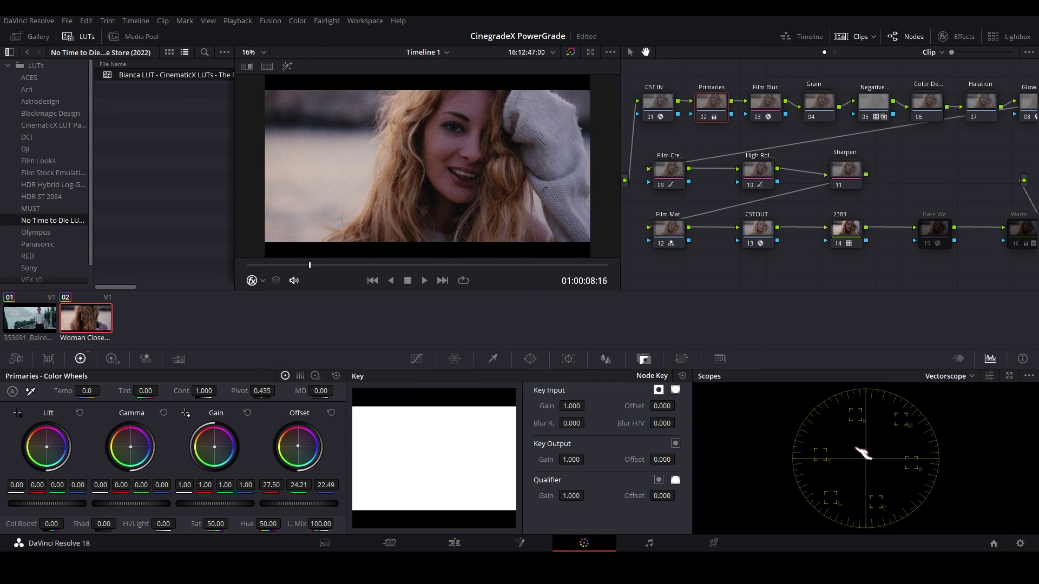
pyautogui.moveTo(297, 445); pyautogui.dragTo(296, 445)
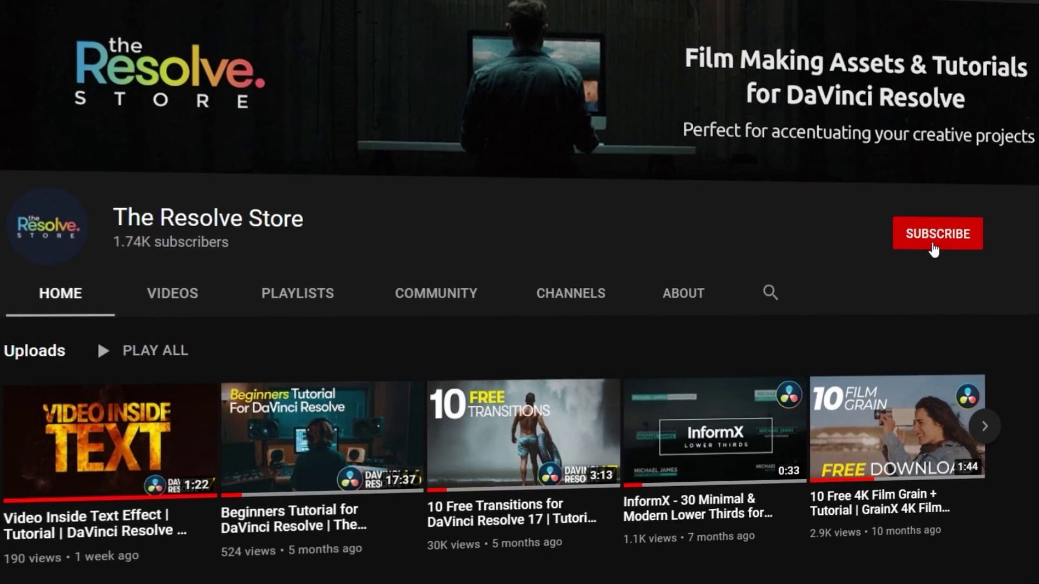
# - Subscribe to The Resolve Store YouTube channel
pyautogui.click(933, 245)
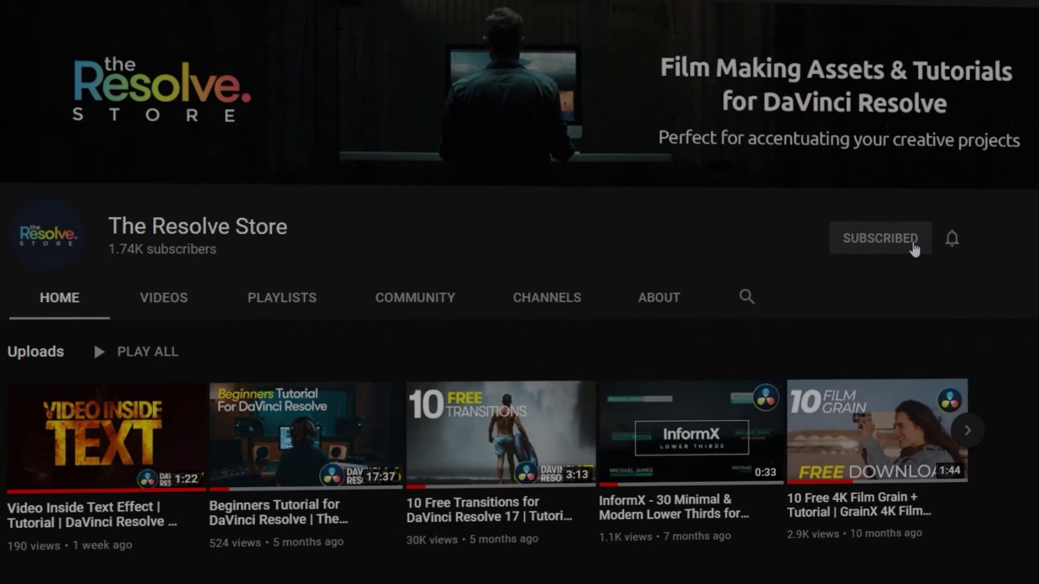